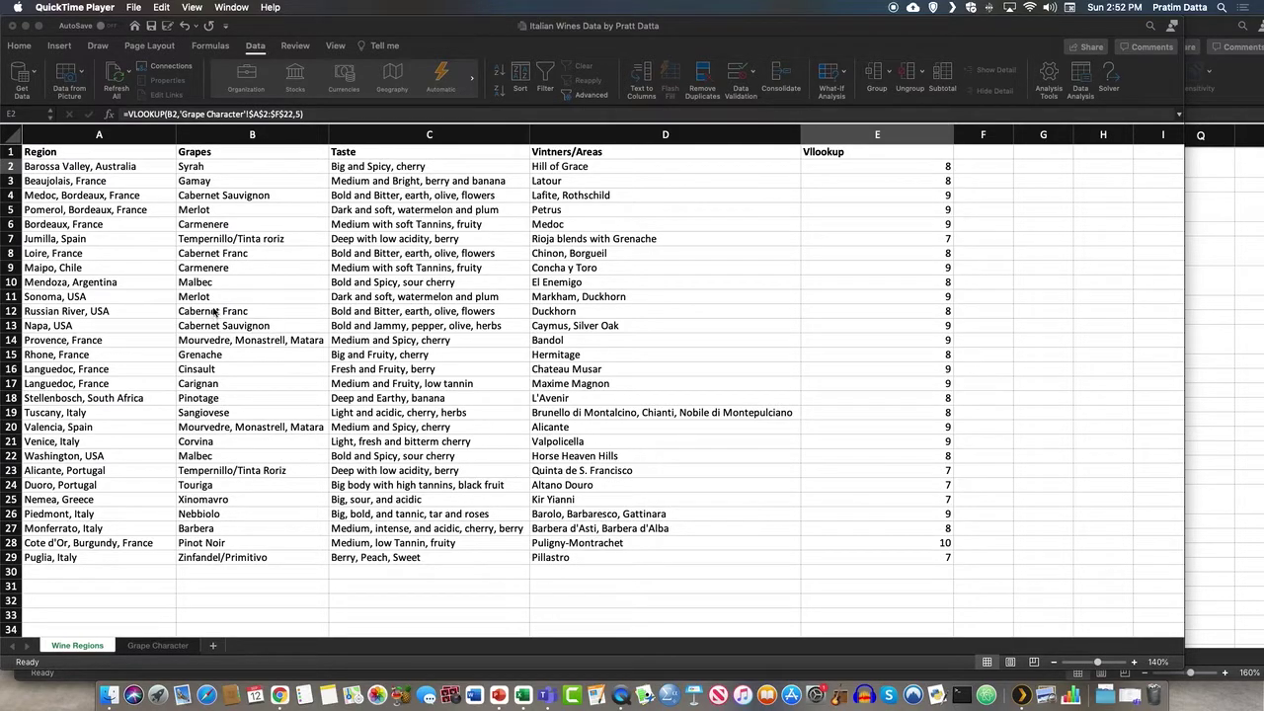
Save the Italian Wines Data workbook in Excel, then return to Google Maps in Chrome.
{"action": "left_click", "coordinate": [249, 257]}
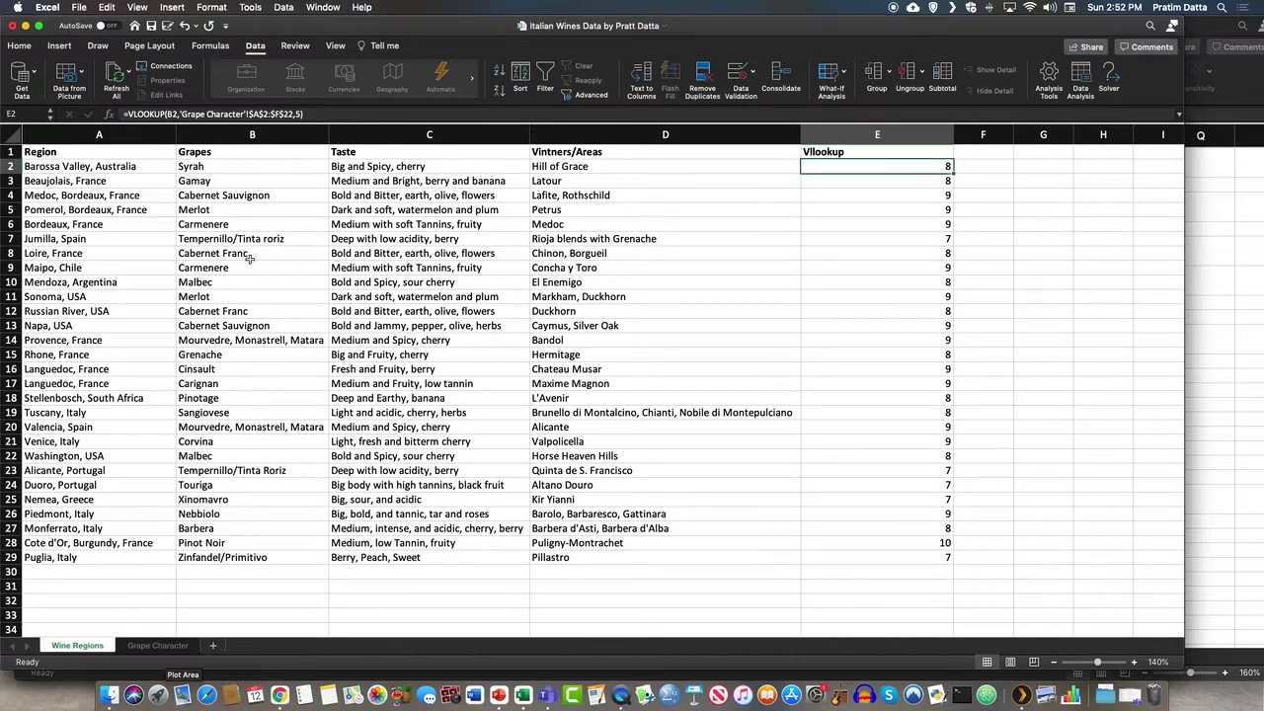
{"action": "key", "text": "super+s"}
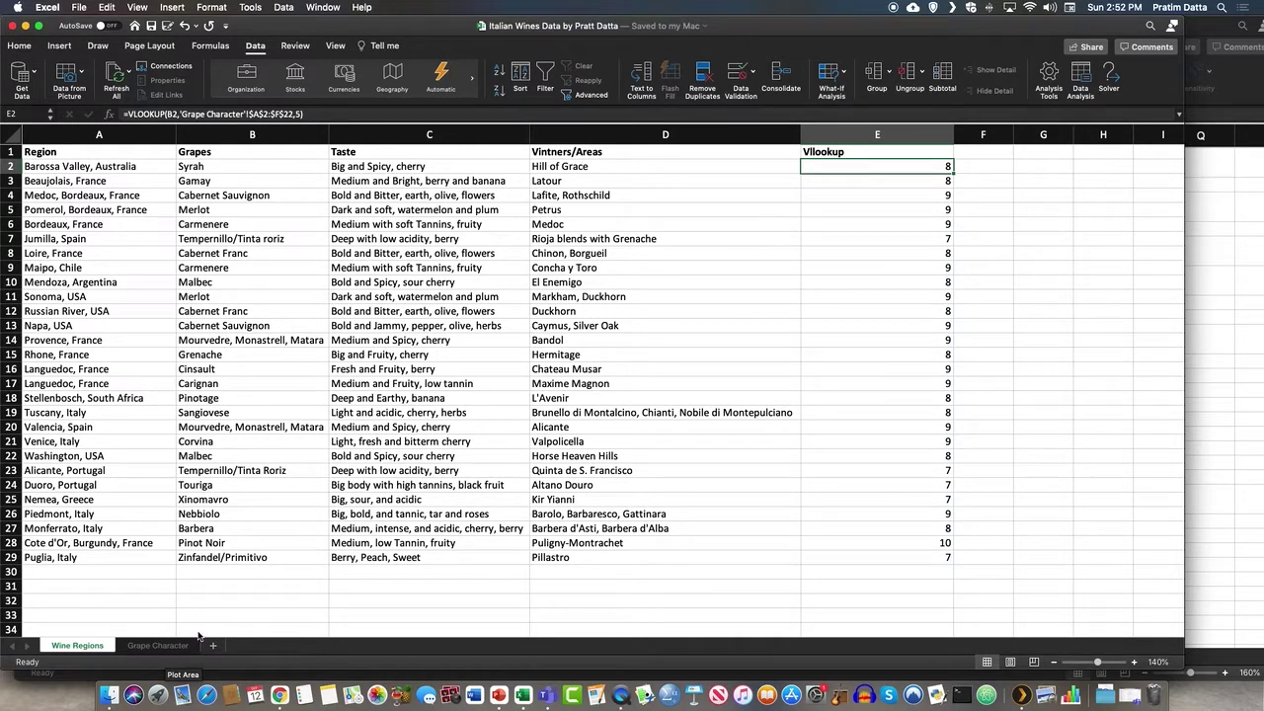
{"action": "left_click", "coordinate": [281, 695]}
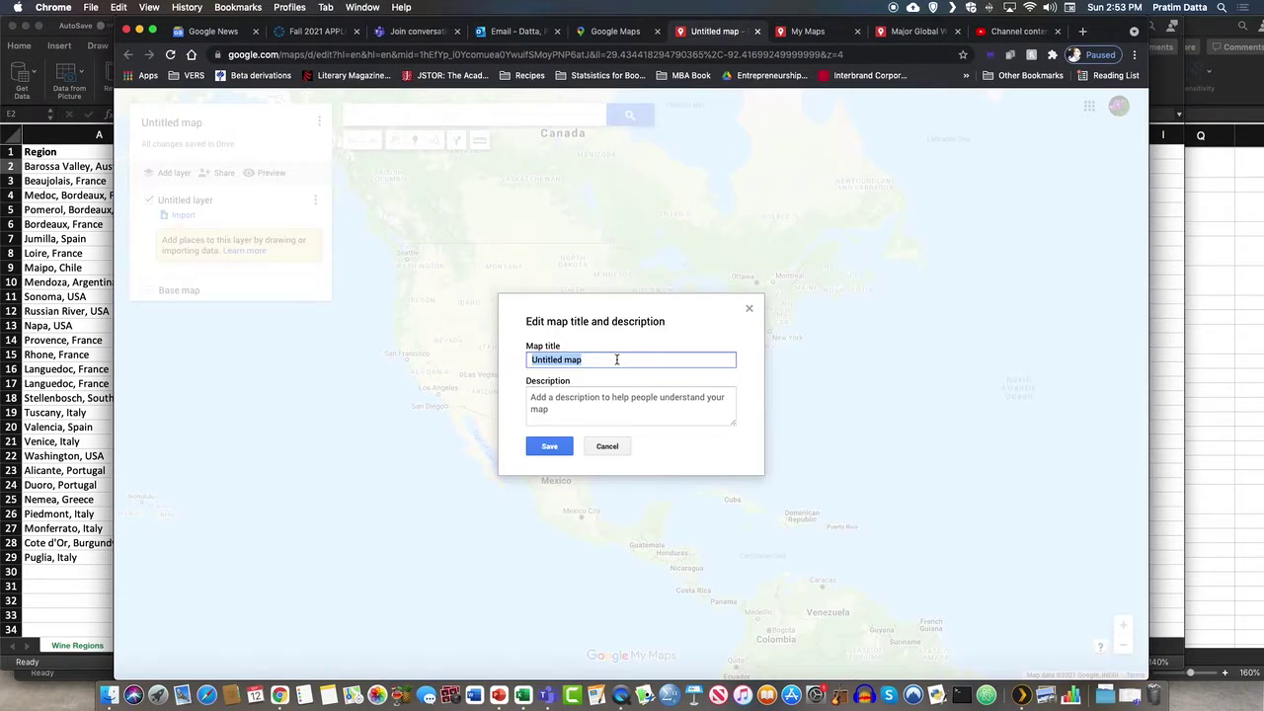
Title the new map 'Global Wine Regions', save the title, and begin importing into its layer.
{"action": "type", "text": "Wine Regions"}
{"action": "left_click", "coordinate": [534, 360]}
{"action": "type", "text": "Global"}
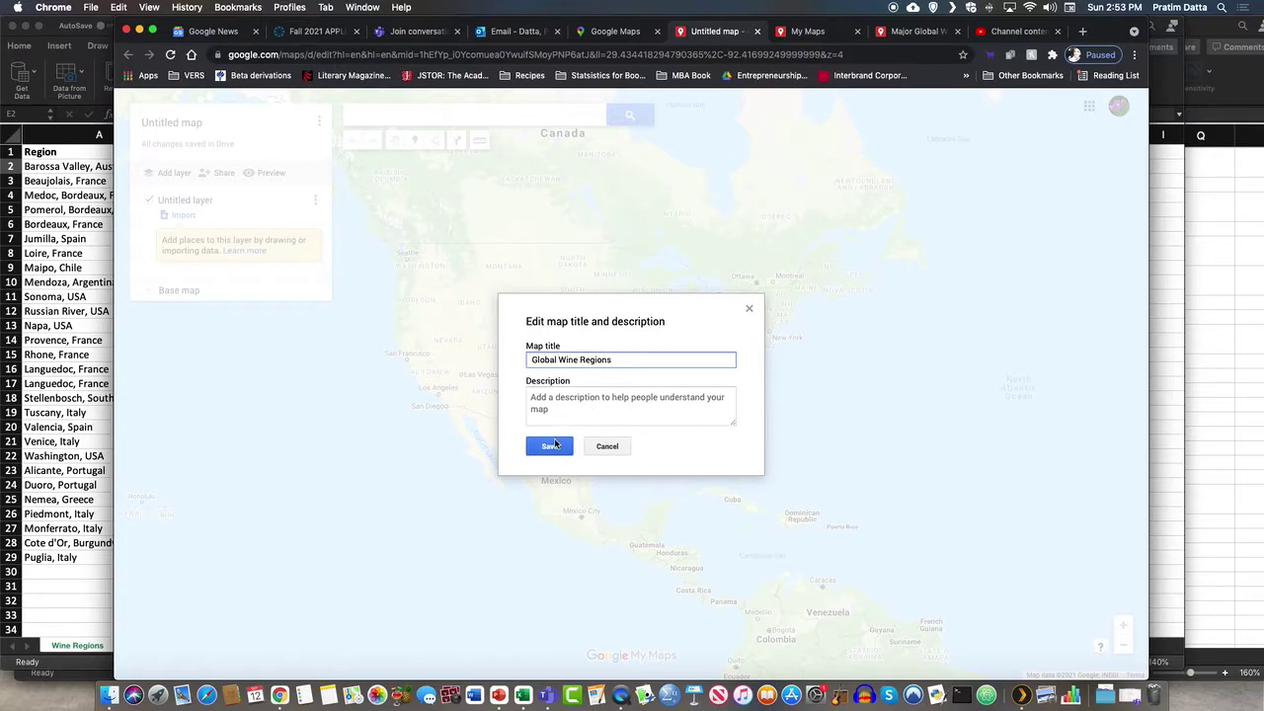
{"action": "left_click", "coordinate": [555, 444]}
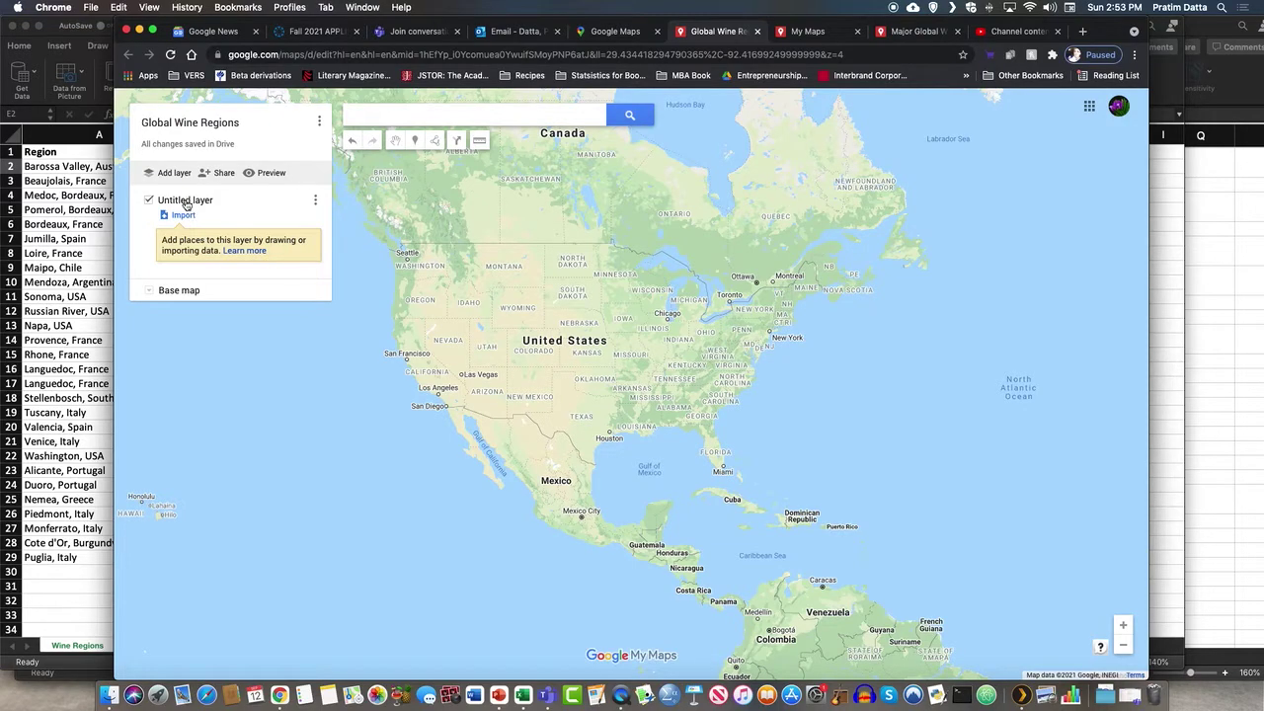
{"action": "left_click", "coordinate": [183, 216]}
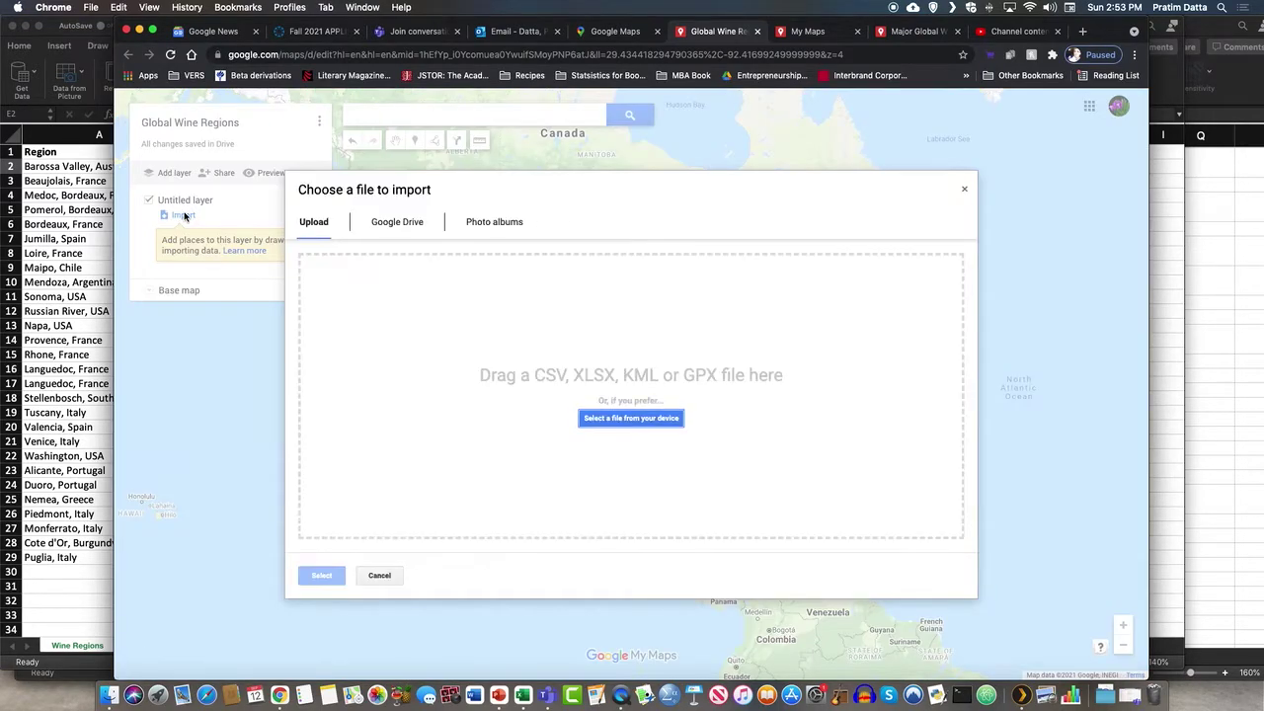
Drag the Italian Wines Data spreadsheet from iCloud Drive into the map's import area.
{"action": "left_click", "coordinate": [109, 694]}
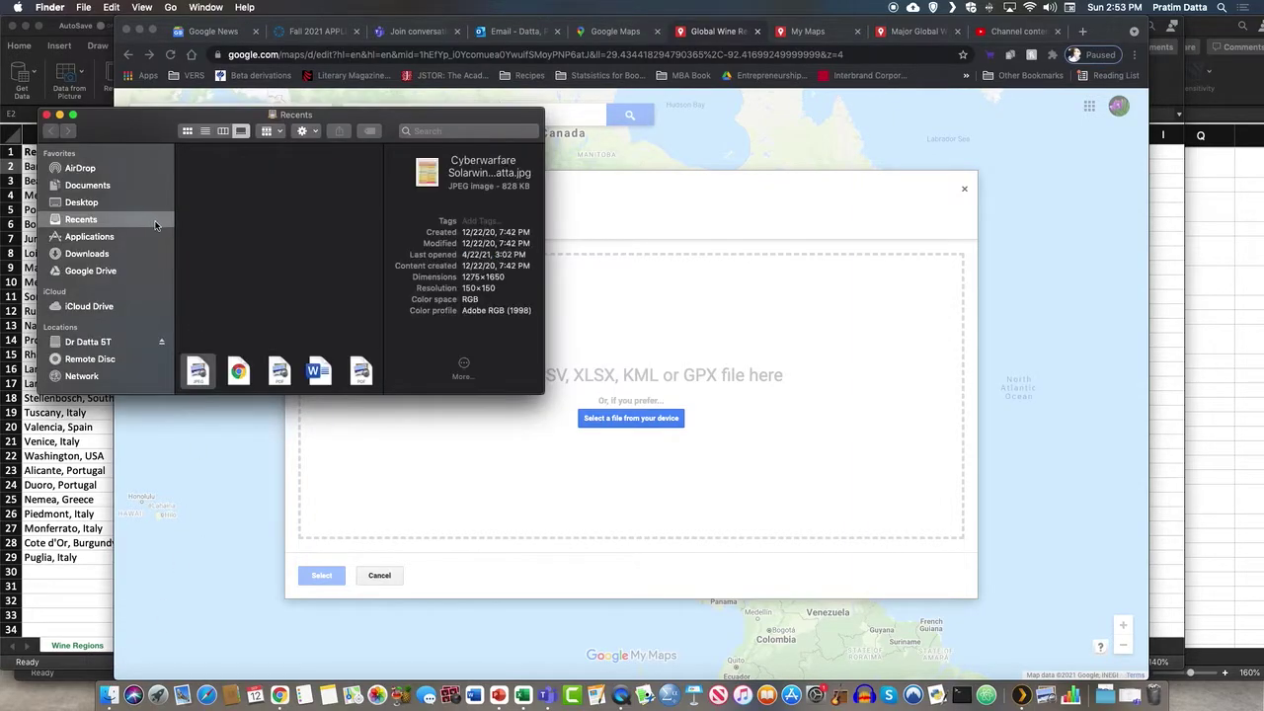
{"action": "left_click", "coordinate": [81, 311]}
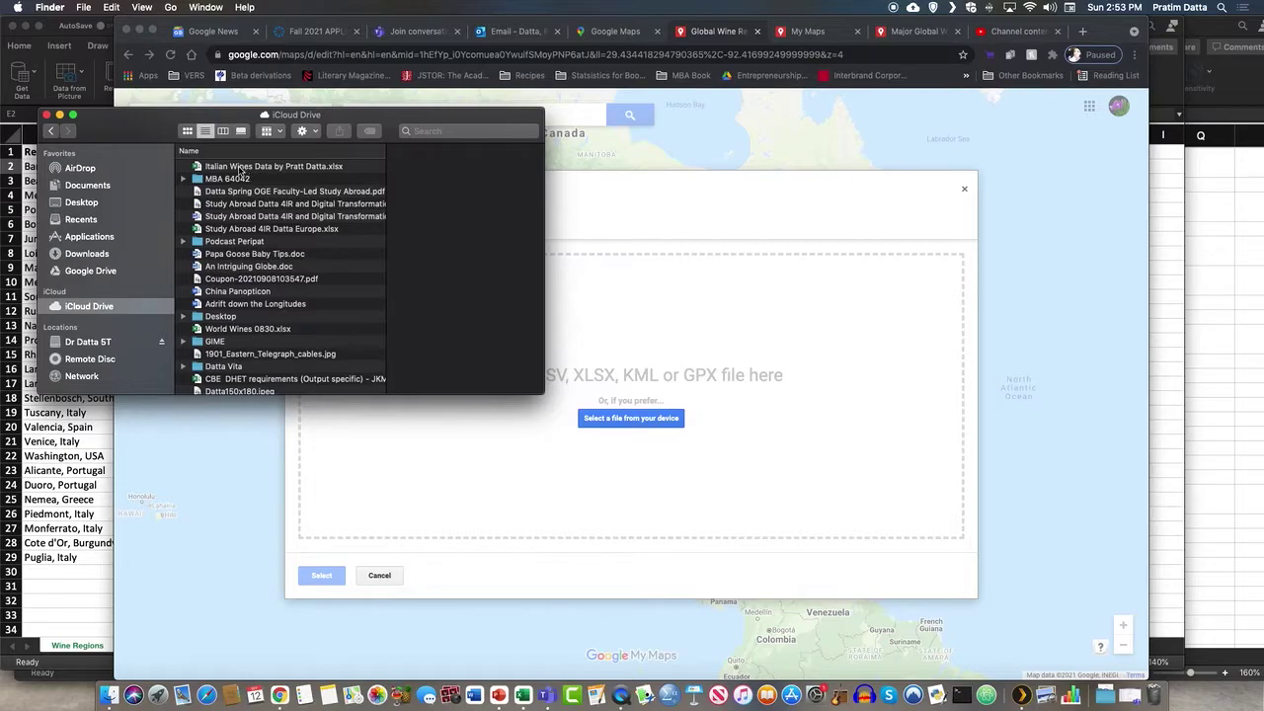
{"action": "left_click", "coordinate": [228, 170]}
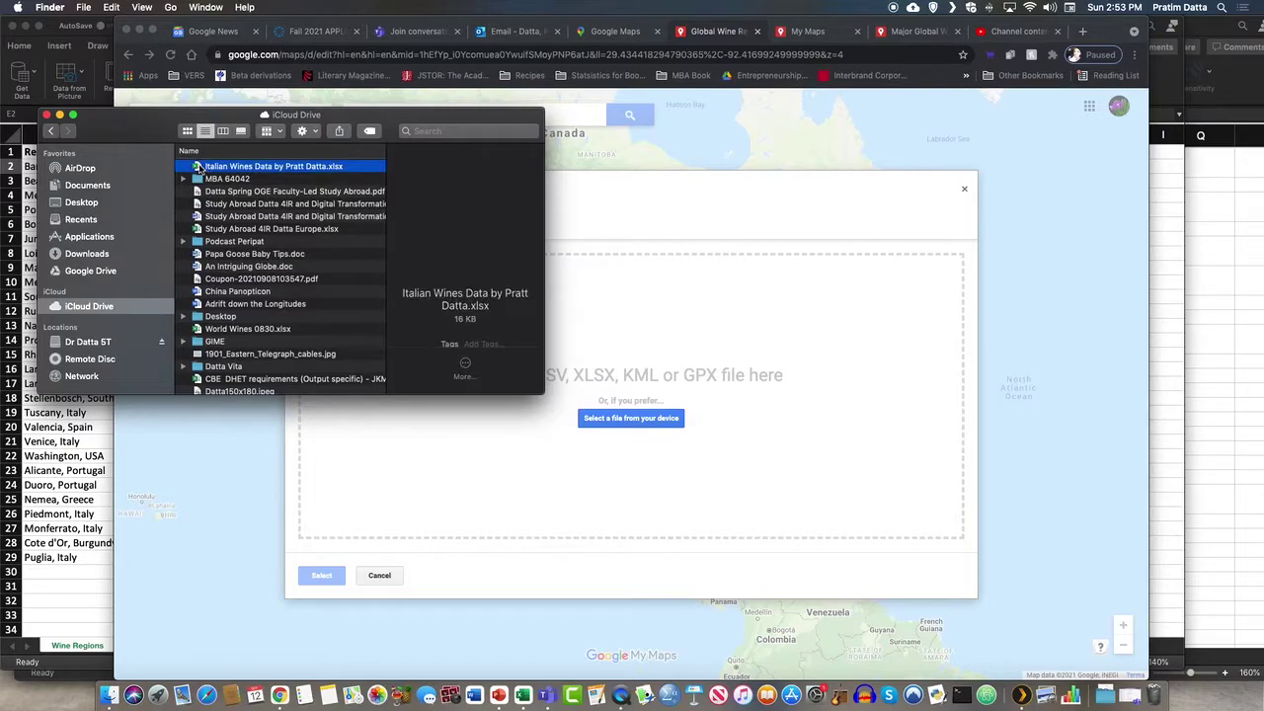
{"action": "left_click_drag", "start_coordinate": [227, 178], "coordinate": [569, 435]}
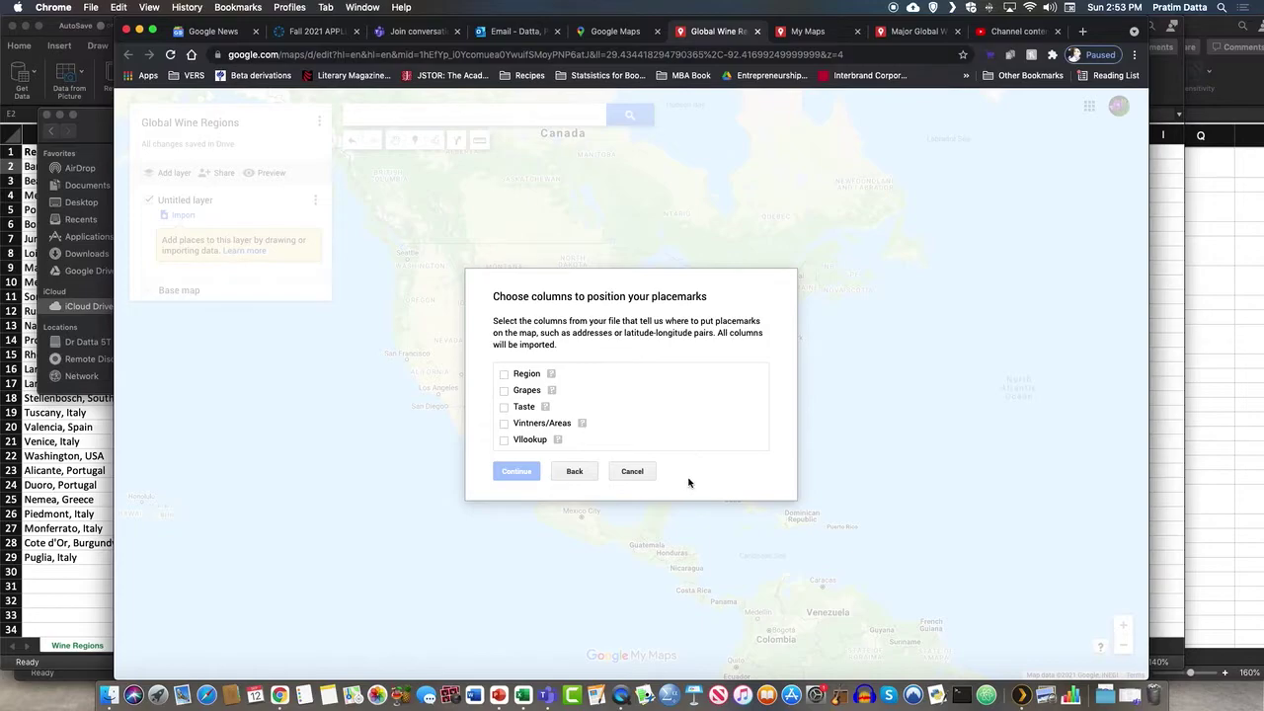
Position the pins by the Region column and title each marker with its Grapes value.
{"action": "left_click", "coordinate": [504, 375]}
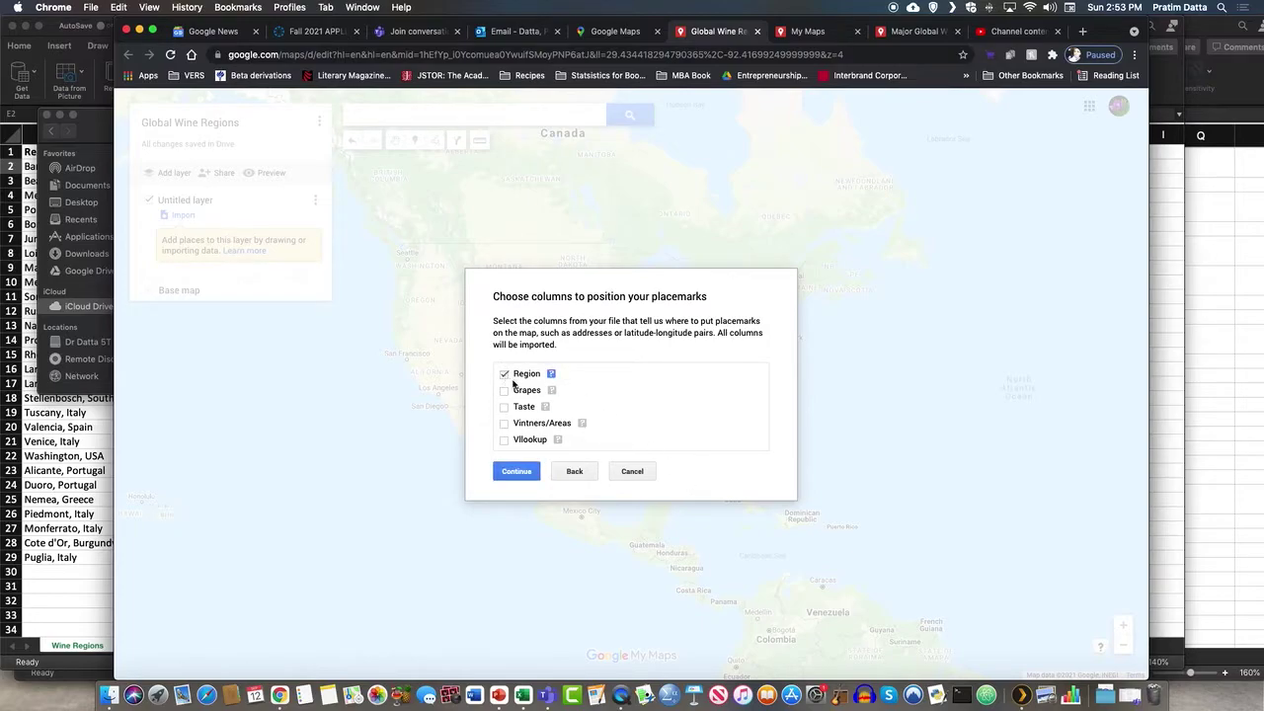
{"action": "left_click", "coordinate": [517, 471]}
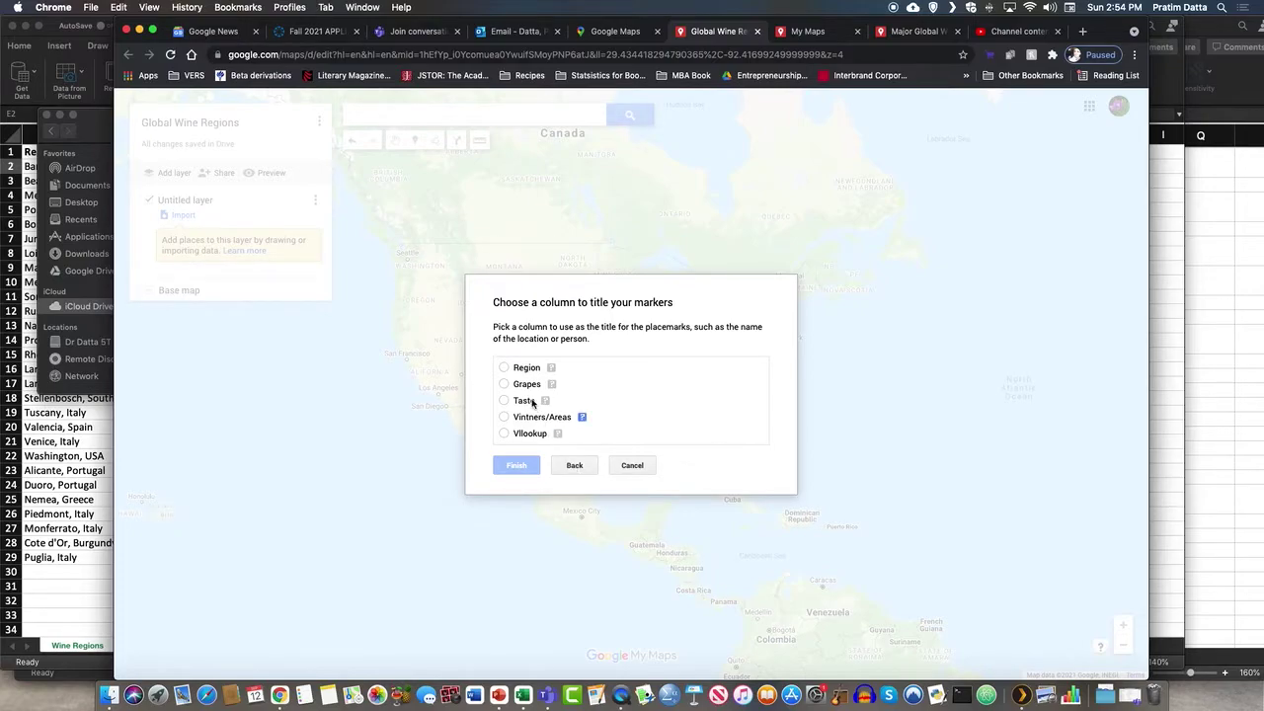
{"action": "left_click", "coordinate": [505, 383]}
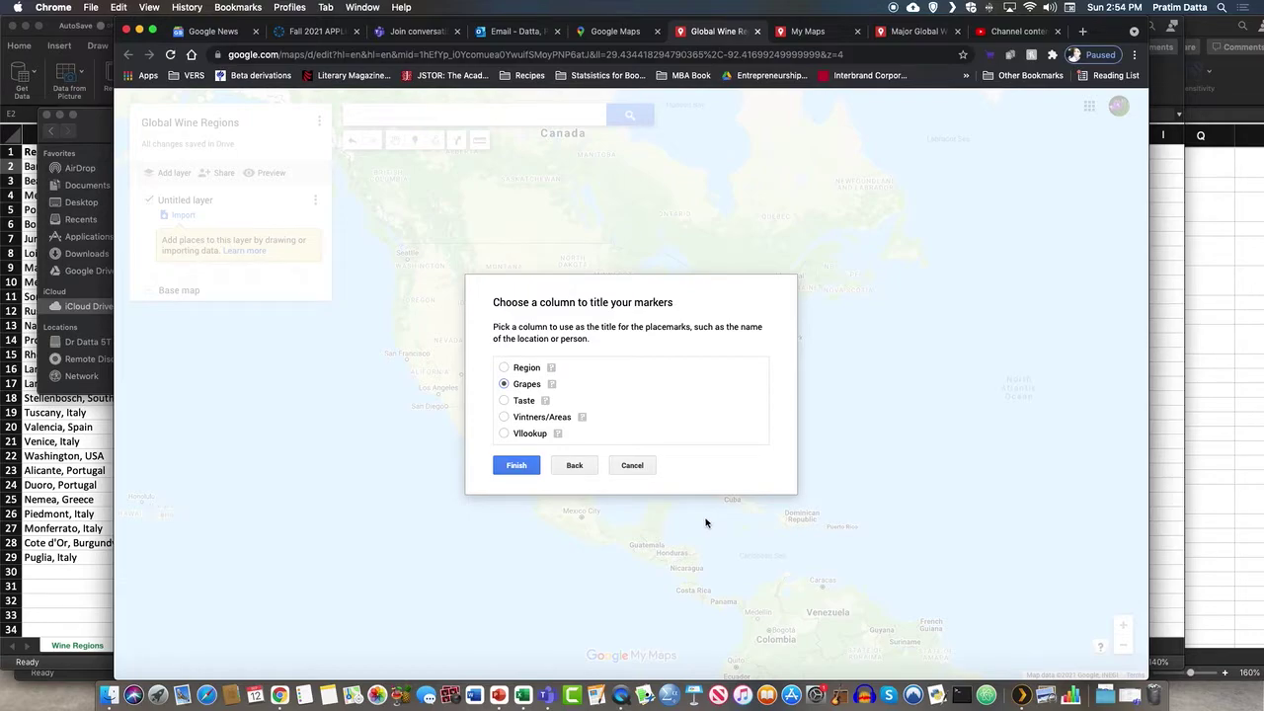
Finish importing the wine pins and open the layer's 'Group places by' choices.
{"action": "left_click", "coordinate": [517, 465]}
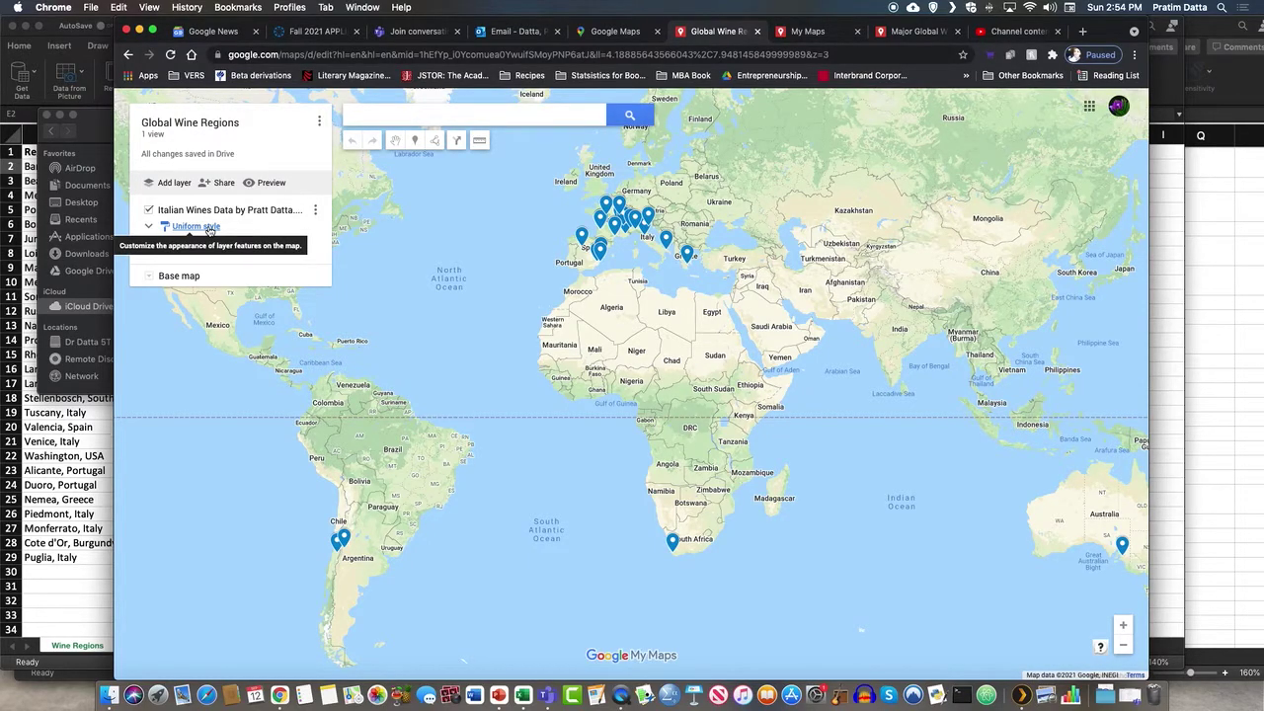
{"action": "left_click", "coordinate": [208, 229]}
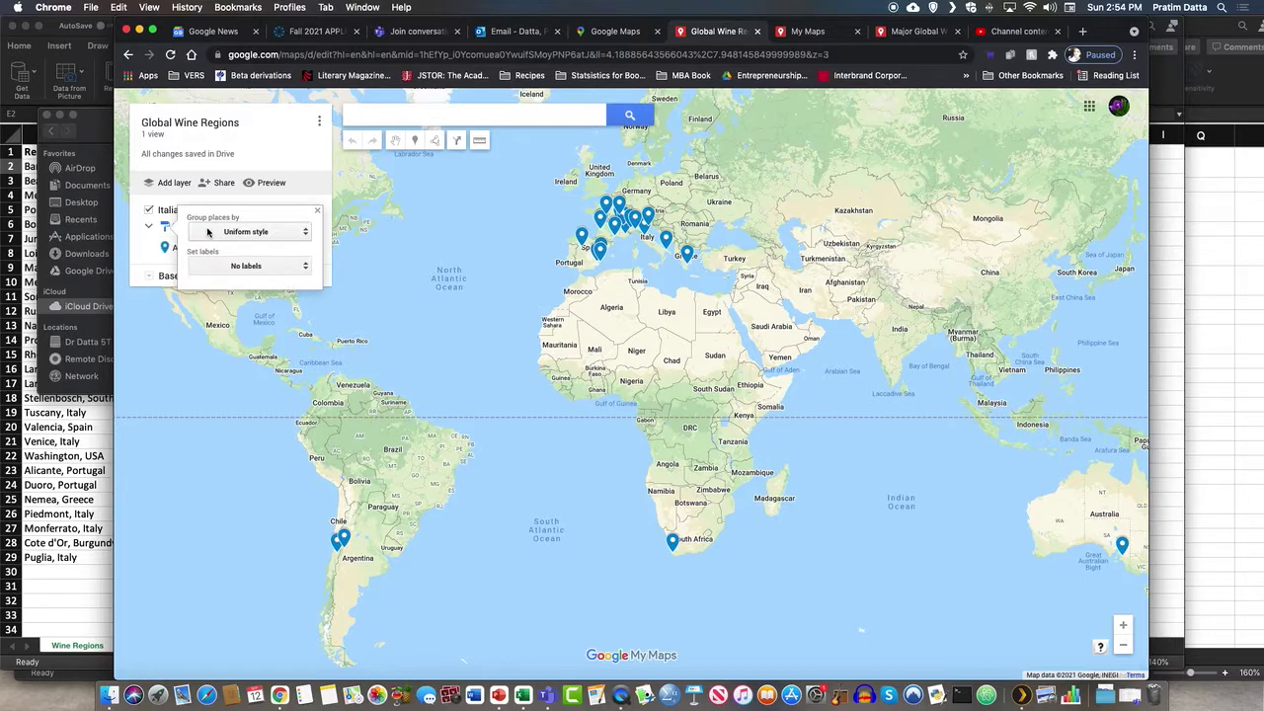
{"action": "left_click", "coordinate": [306, 231]}
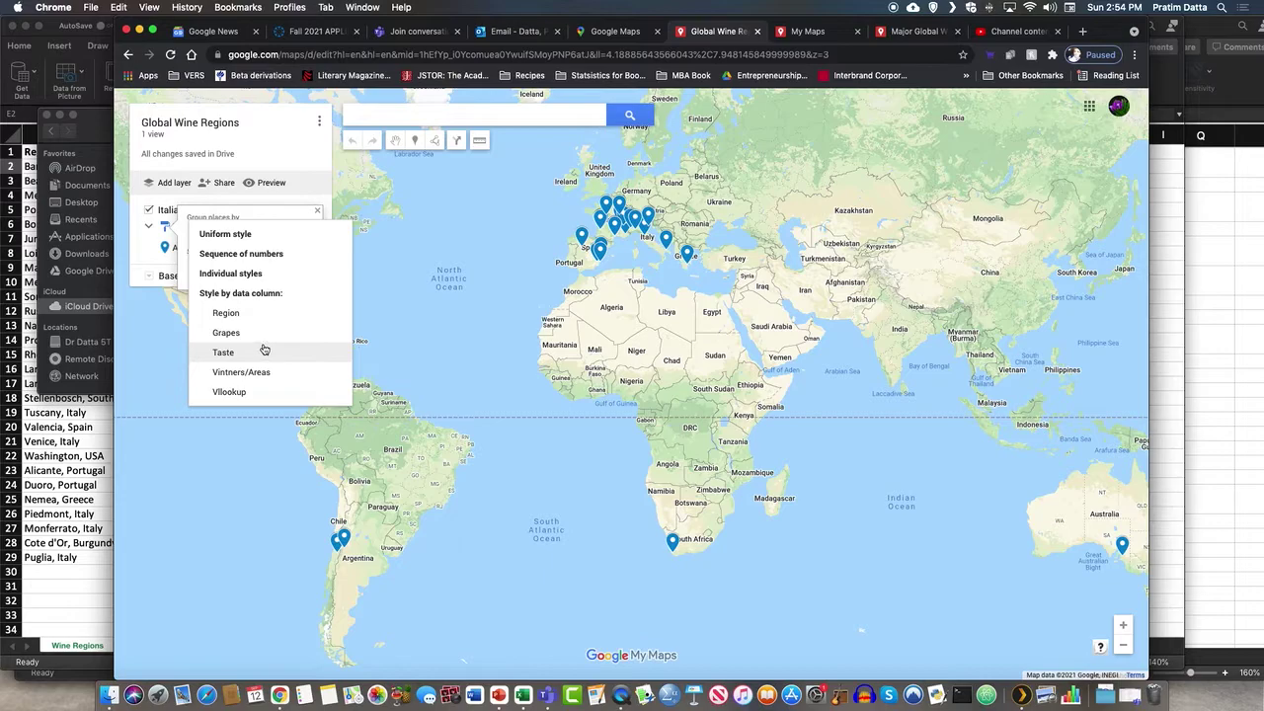
Group the pins by Vllookup ranges and shade them with the red gradient.
{"action": "left_click", "coordinate": [277, 394]}
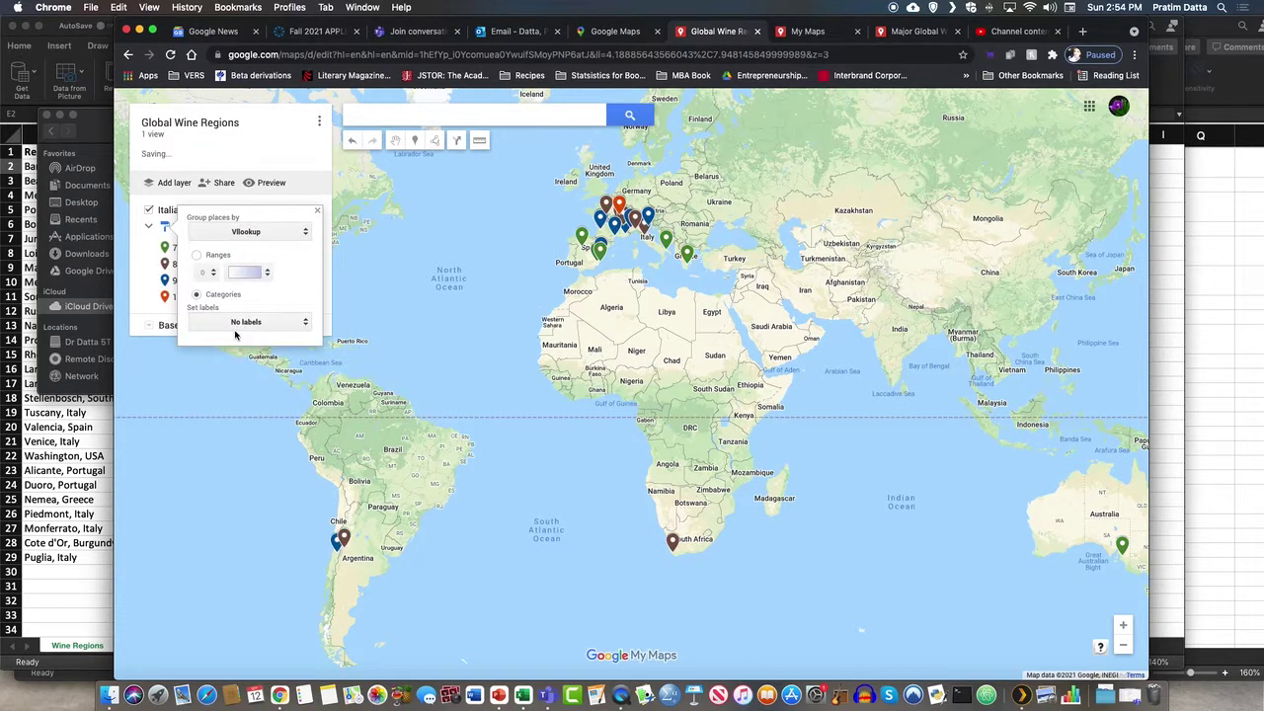
{"action": "left_click", "coordinate": [198, 258]}
{"action": "left_click", "coordinate": [265, 276]}
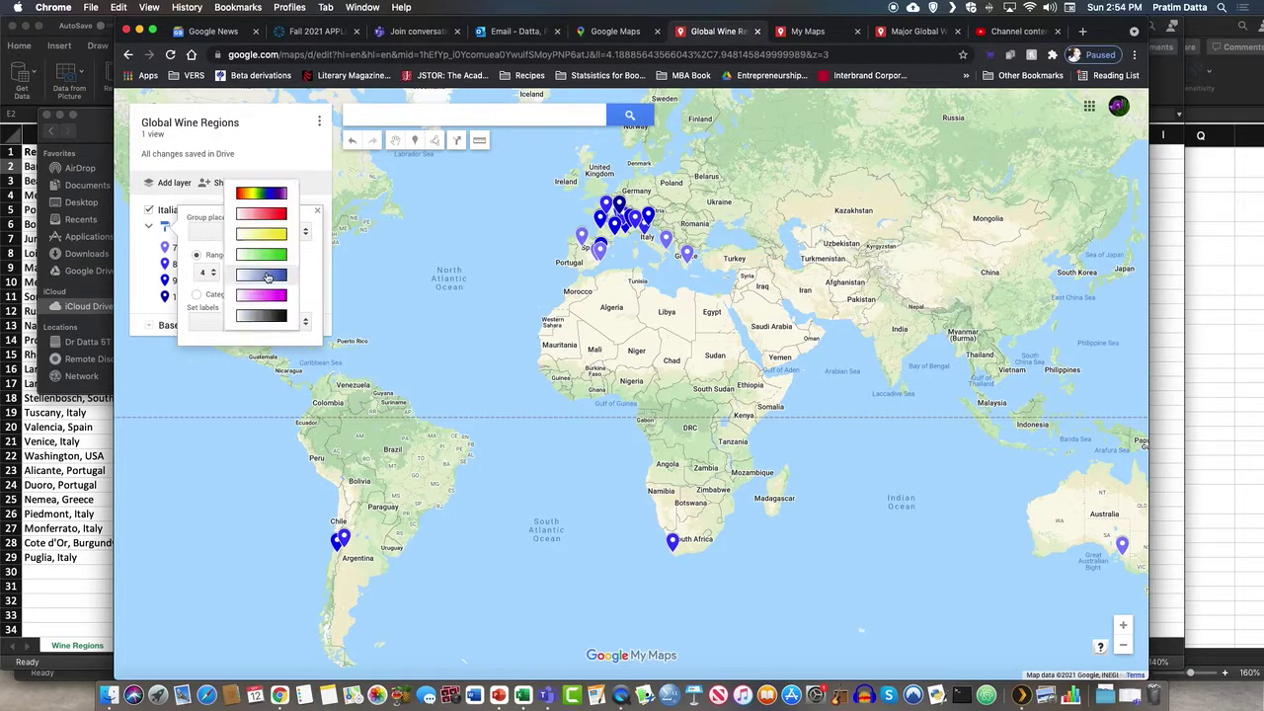
{"action": "left_click", "coordinate": [266, 214]}
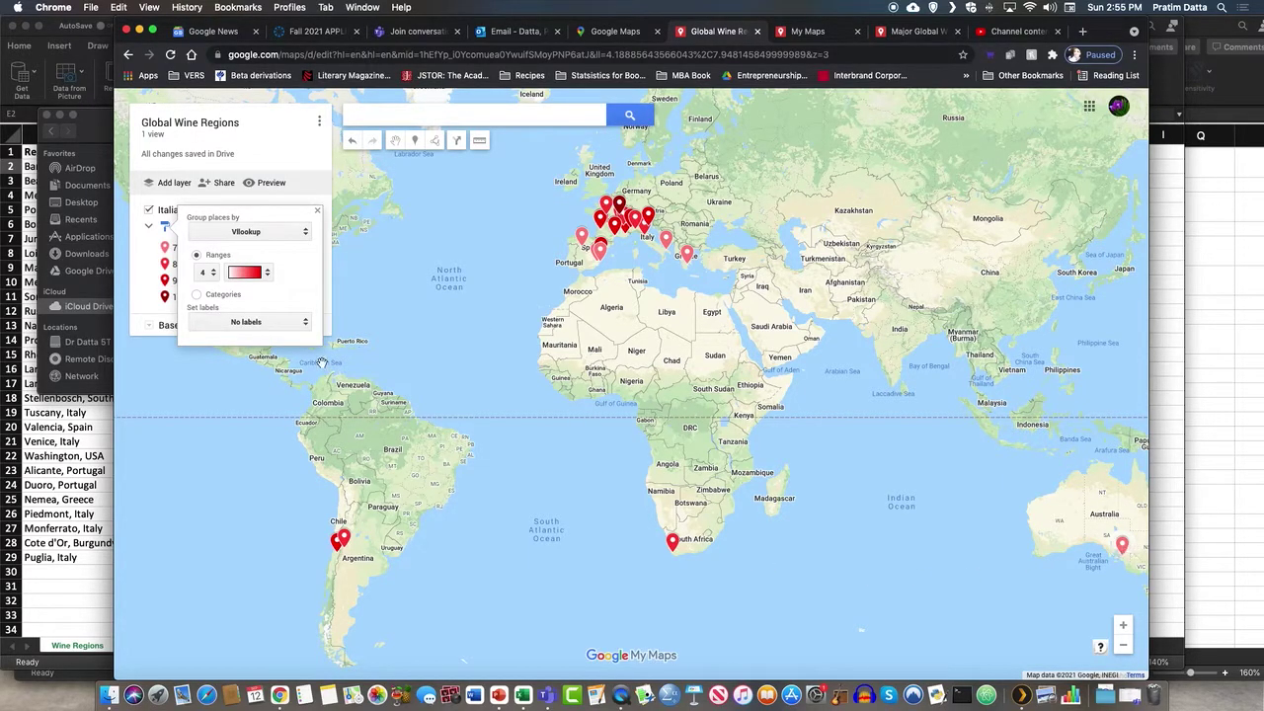
Keep 4 Vllookup ranges, label each pin with its Vllookup score, and close the styling panel.
{"action": "left_click", "coordinate": [207, 275]}
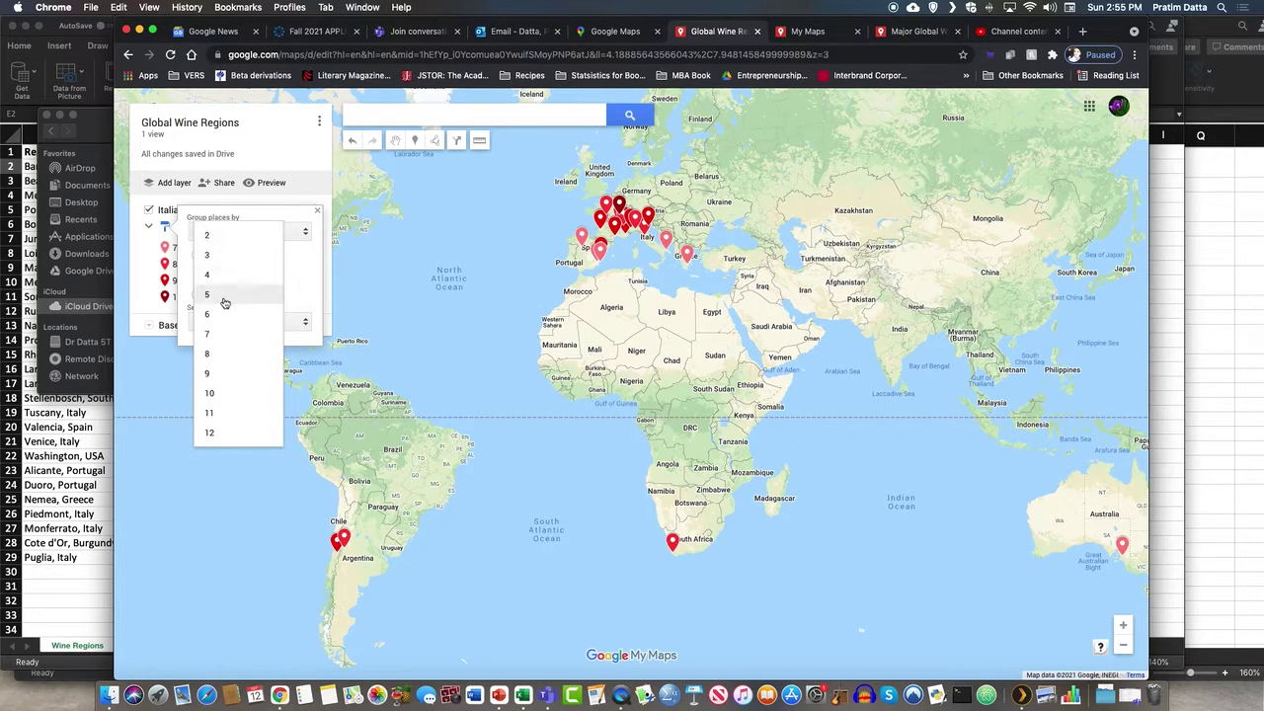
{"action": "left_click", "coordinate": [215, 281]}
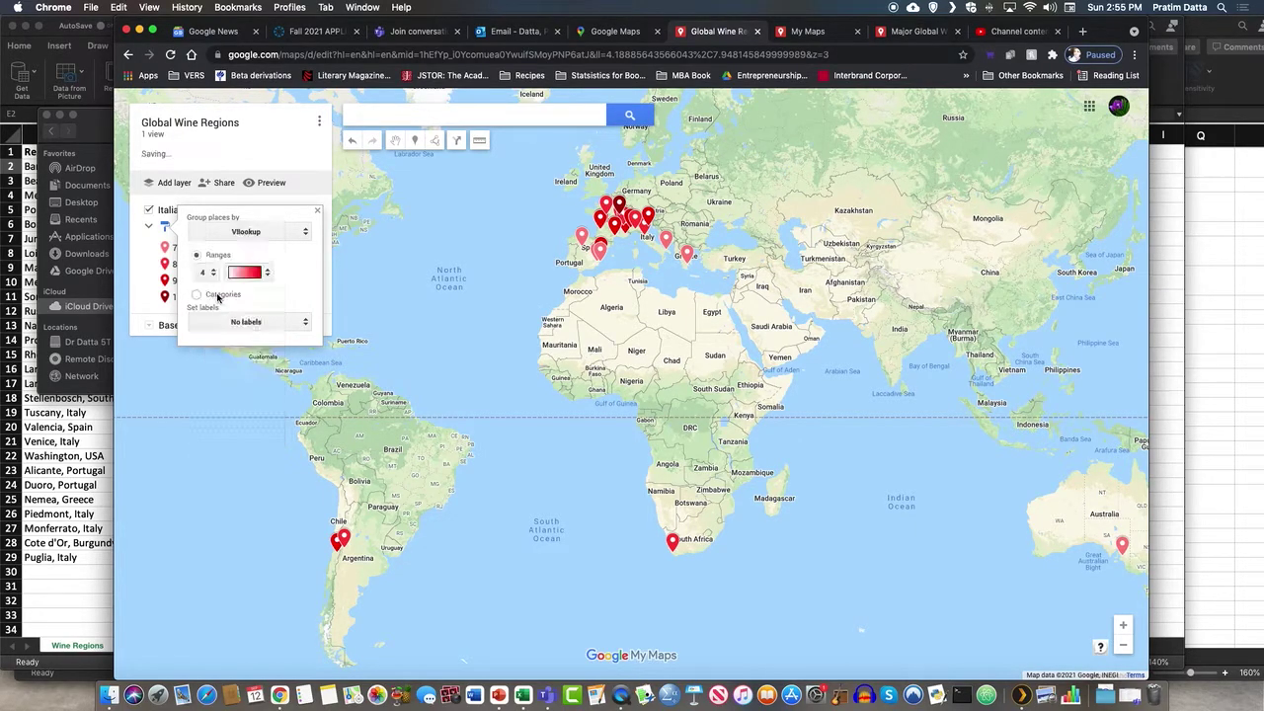
{"action": "left_click", "coordinate": [305, 323]}
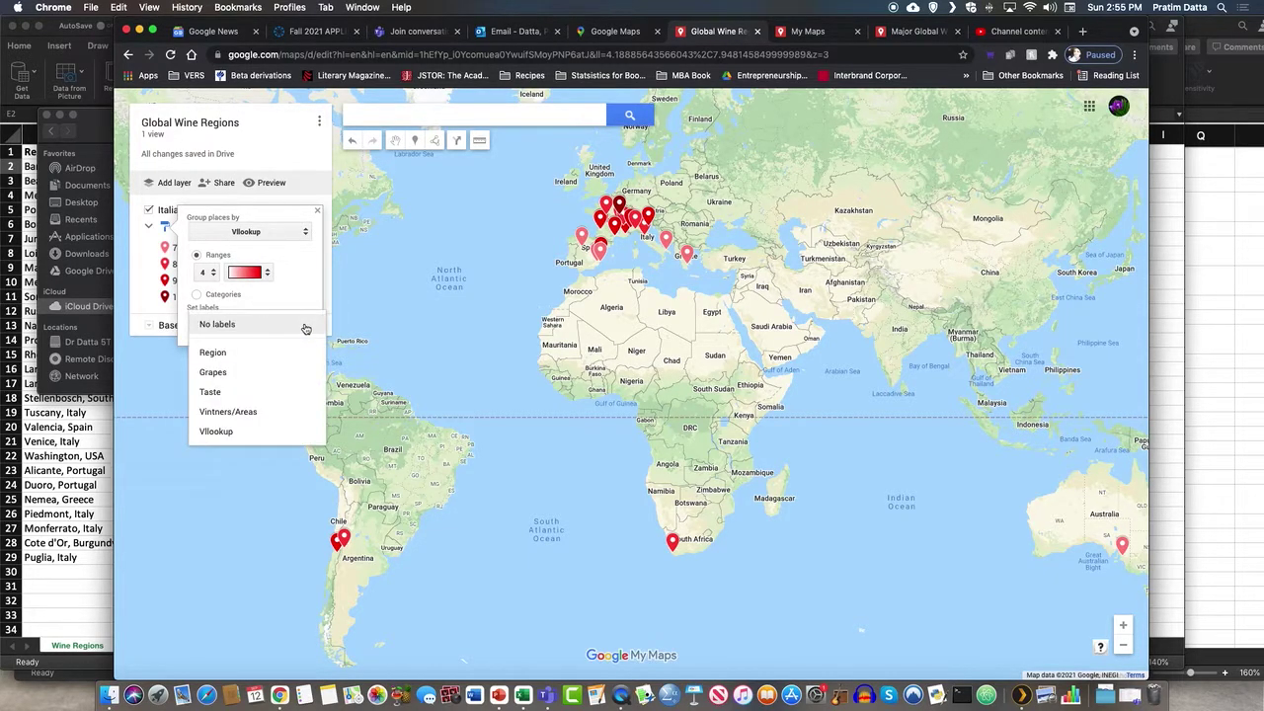
{"action": "left_click", "coordinate": [276, 435]}
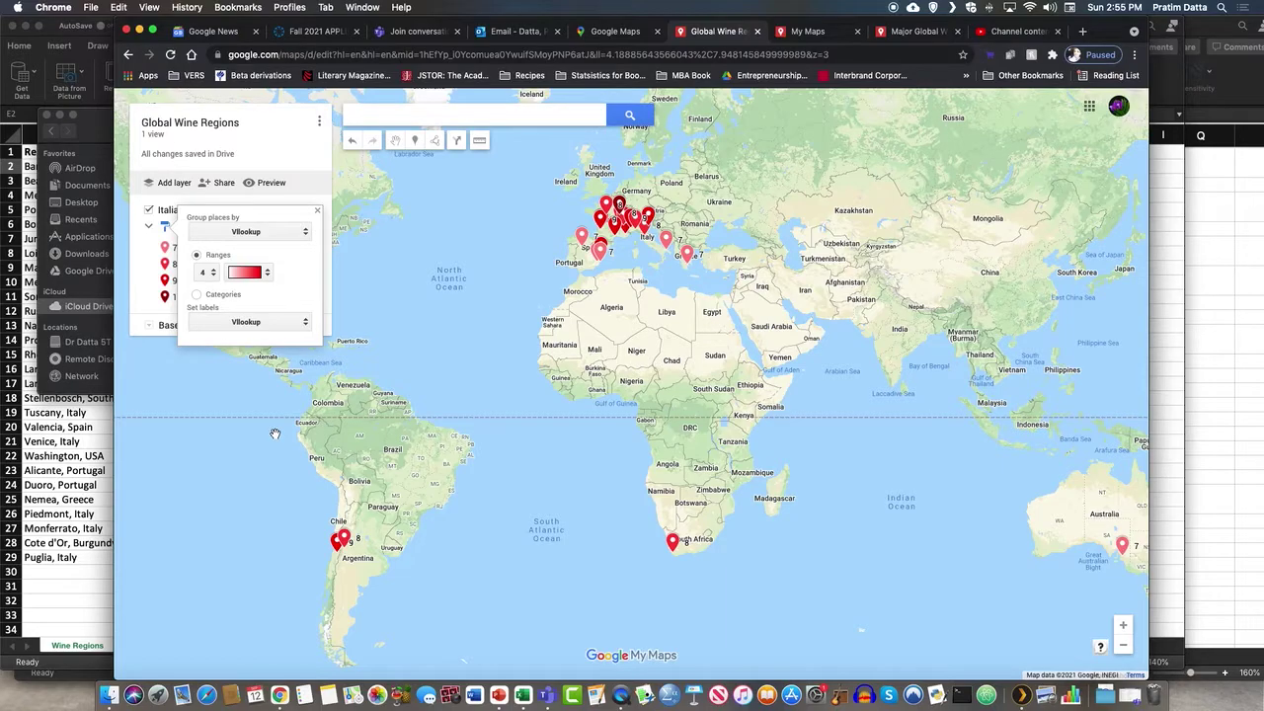
{"action": "left_click", "coordinate": [362, 360]}
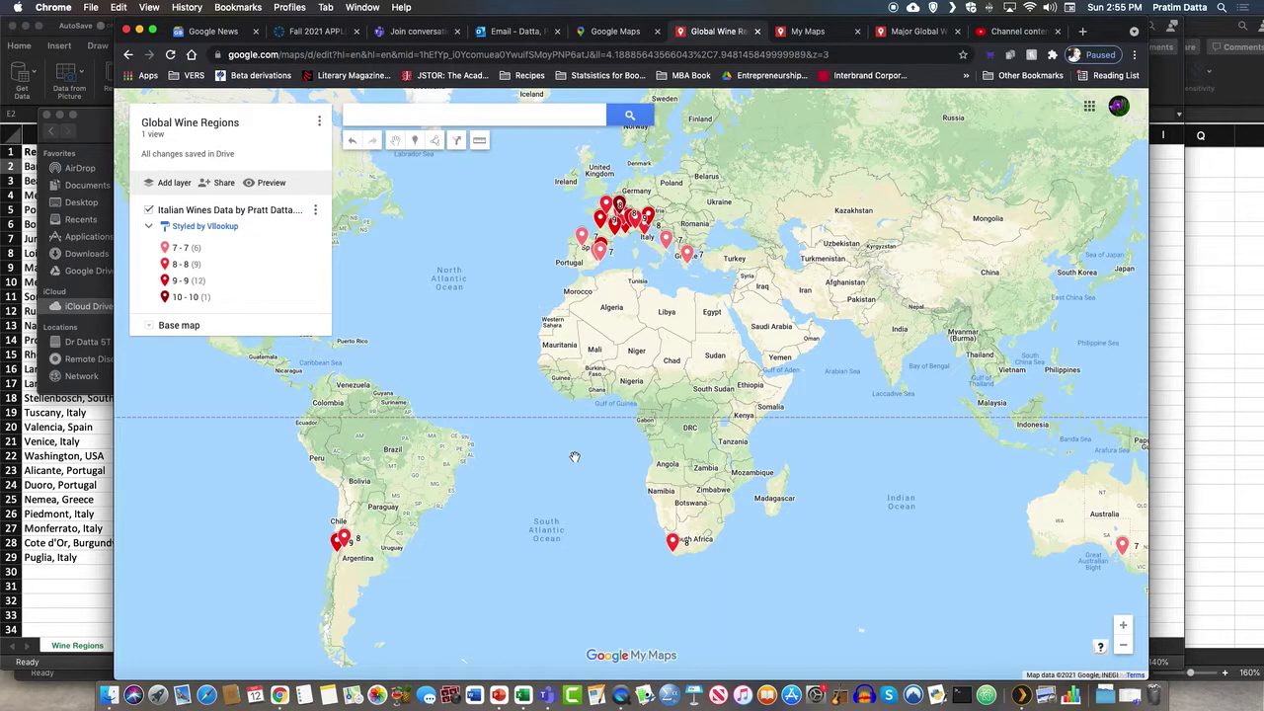
View the South Africa wine's details, then the Malbec details for Mendoza, Argentina.
{"action": "left_click", "coordinate": [672, 542]}
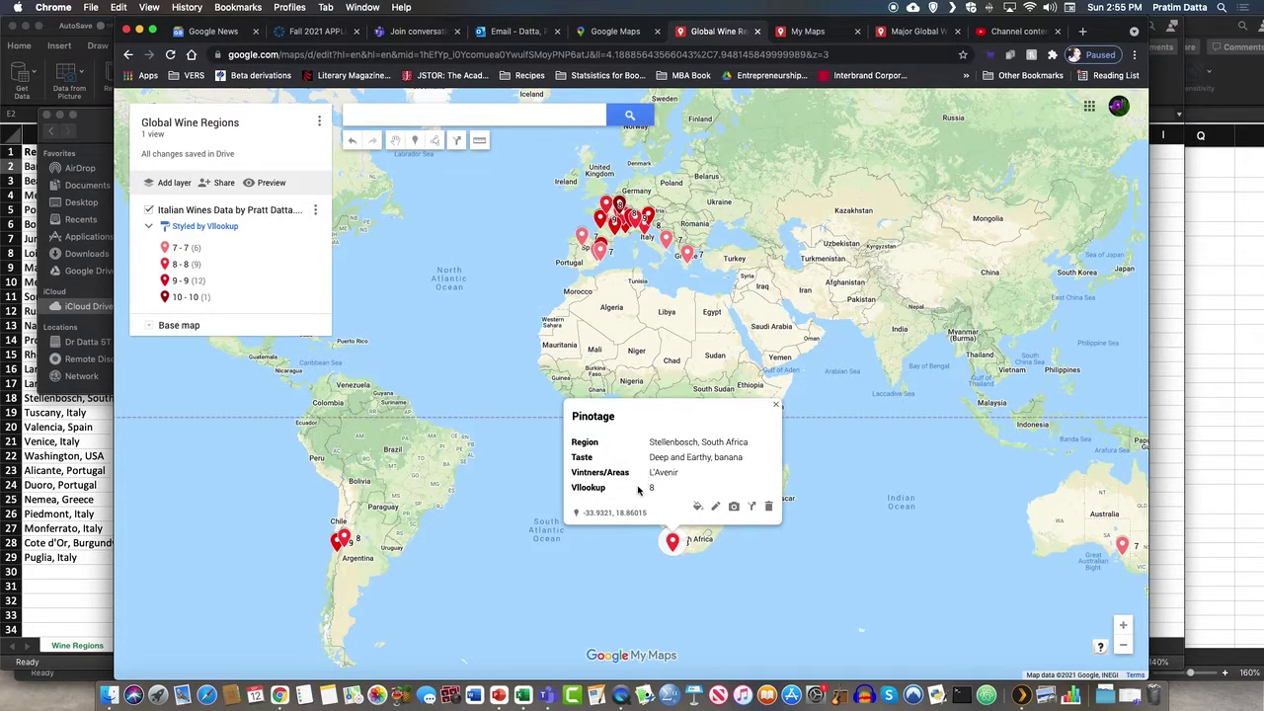
{"action": "left_click", "coordinate": [345, 539]}
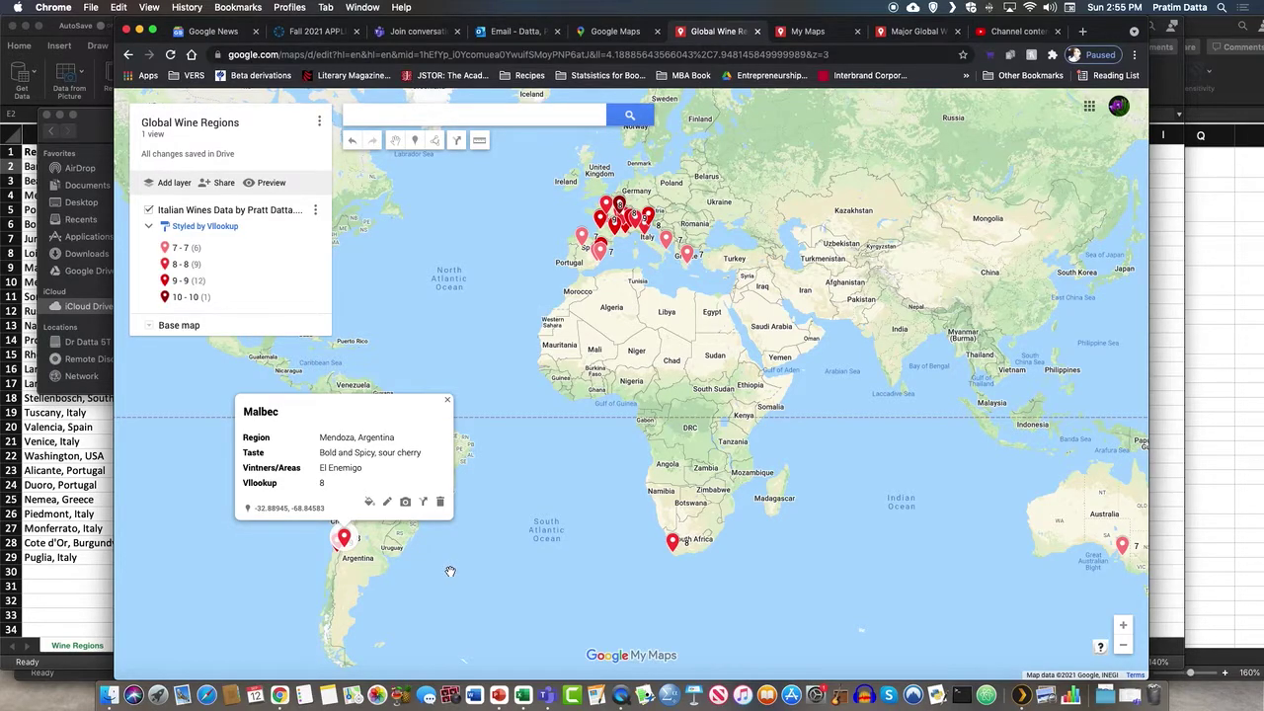
{"action": "left_click", "coordinate": [636, 254]}
Zoom into Europe and check the Greek Xinomavro and Burgundy Pinot Noir pin details.
{"action": "scroll", "coordinate": [636, 254], "scroll_direction": "up", "scroll_amount": 2}
{"action": "scroll", "coordinate": [636, 254], "scroll_direction": "up", "scroll_amount": 2}
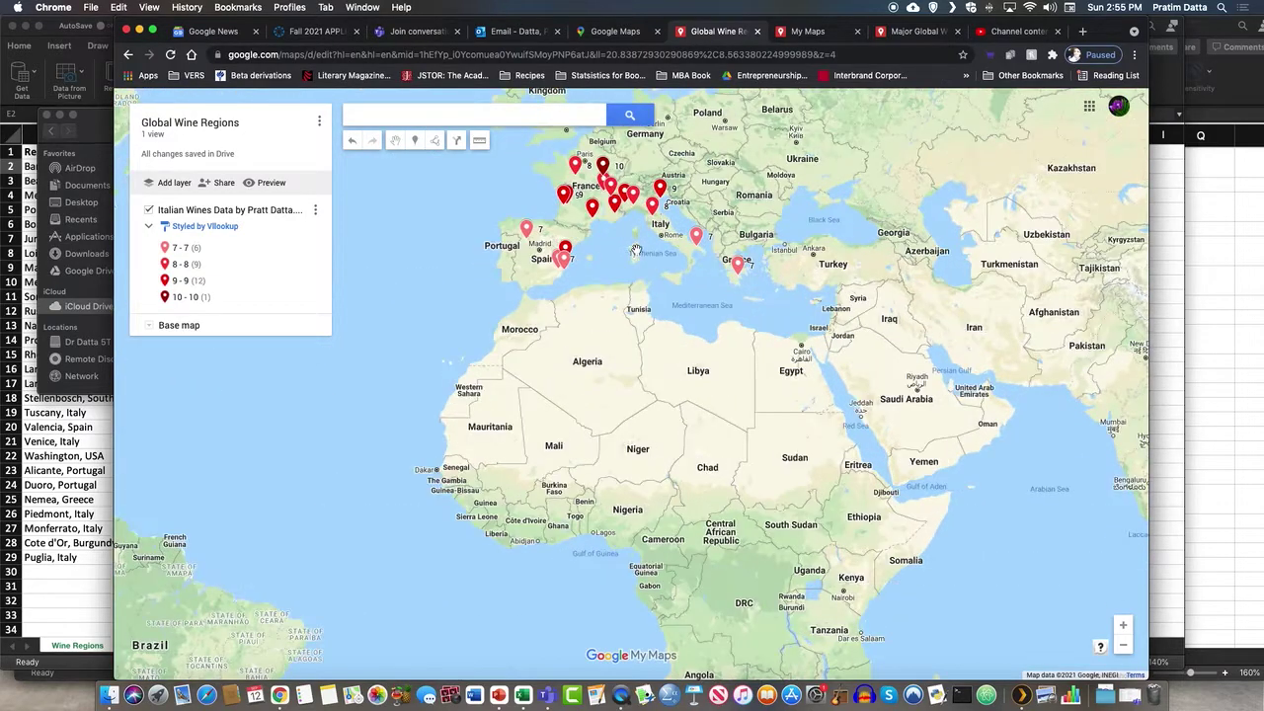
{"action": "scroll", "coordinate": [630, 237], "scroll_direction": "up", "scroll_amount": 2}
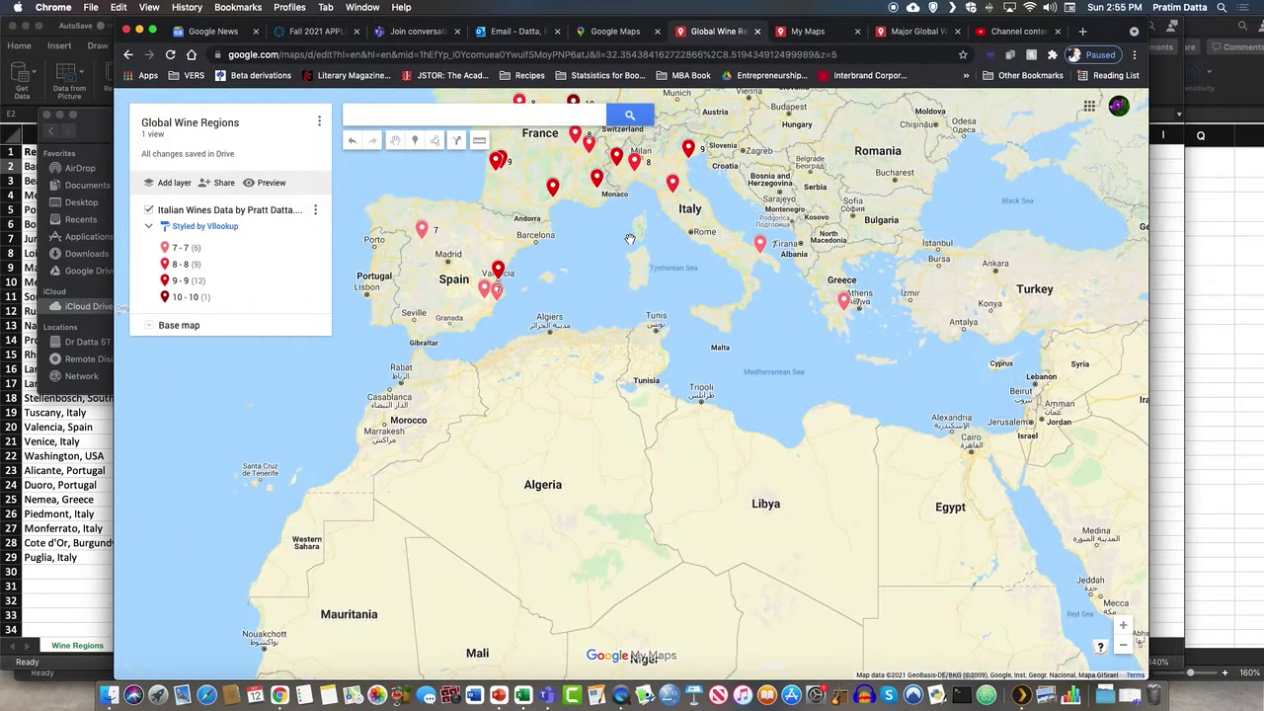
{"action": "left_click_drag", "start_coordinate": [630, 238], "coordinate": [650, 439]}
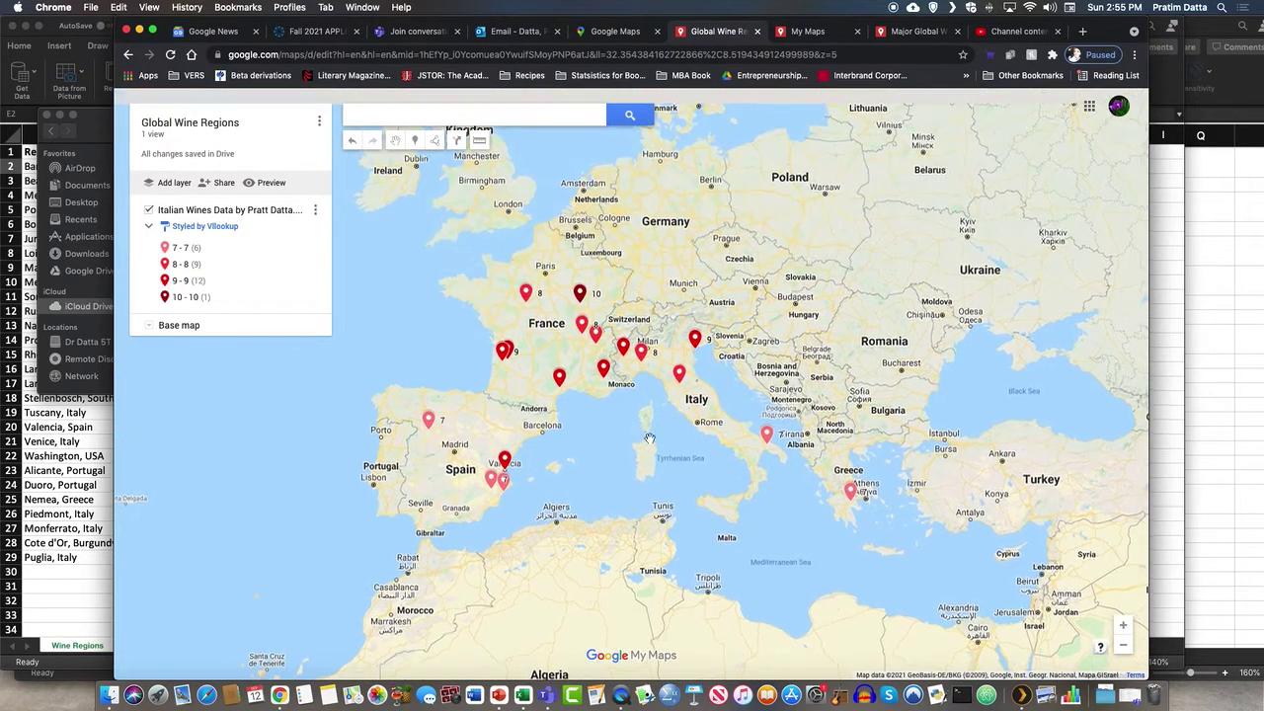
{"action": "left_click", "coordinate": [852, 493]}
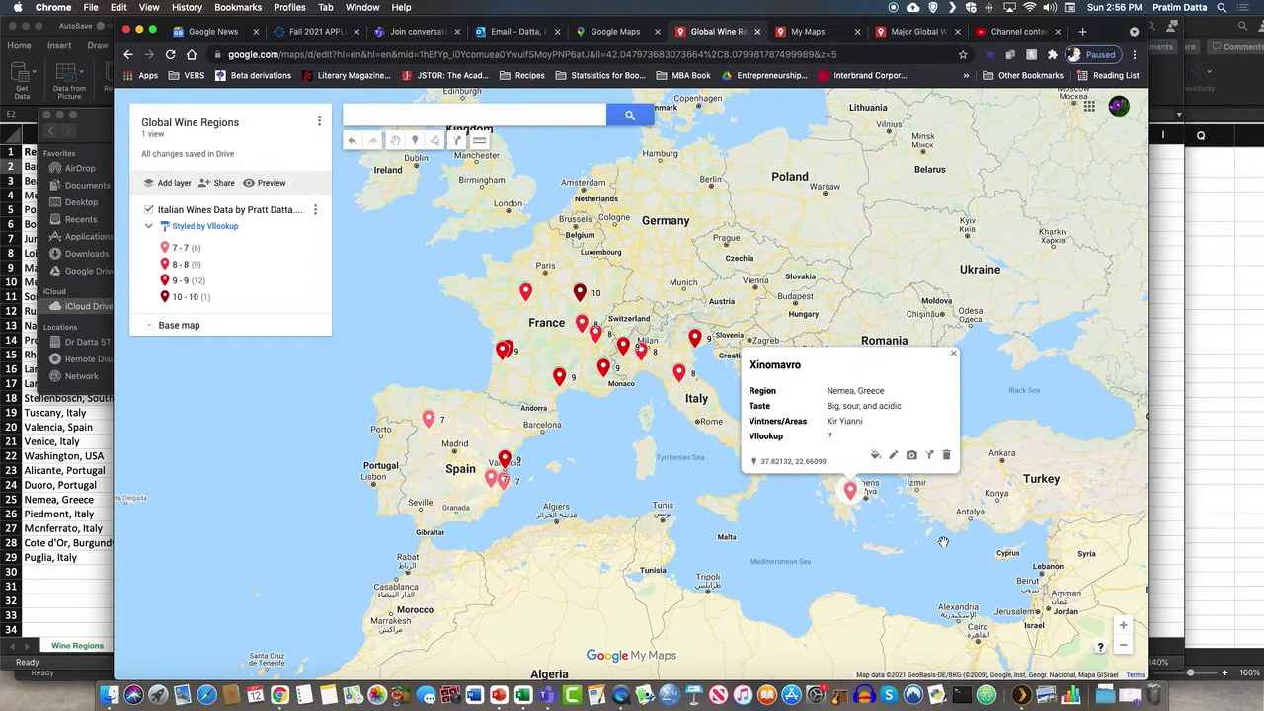
{"action": "left_click", "coordinate": [580, 292]}
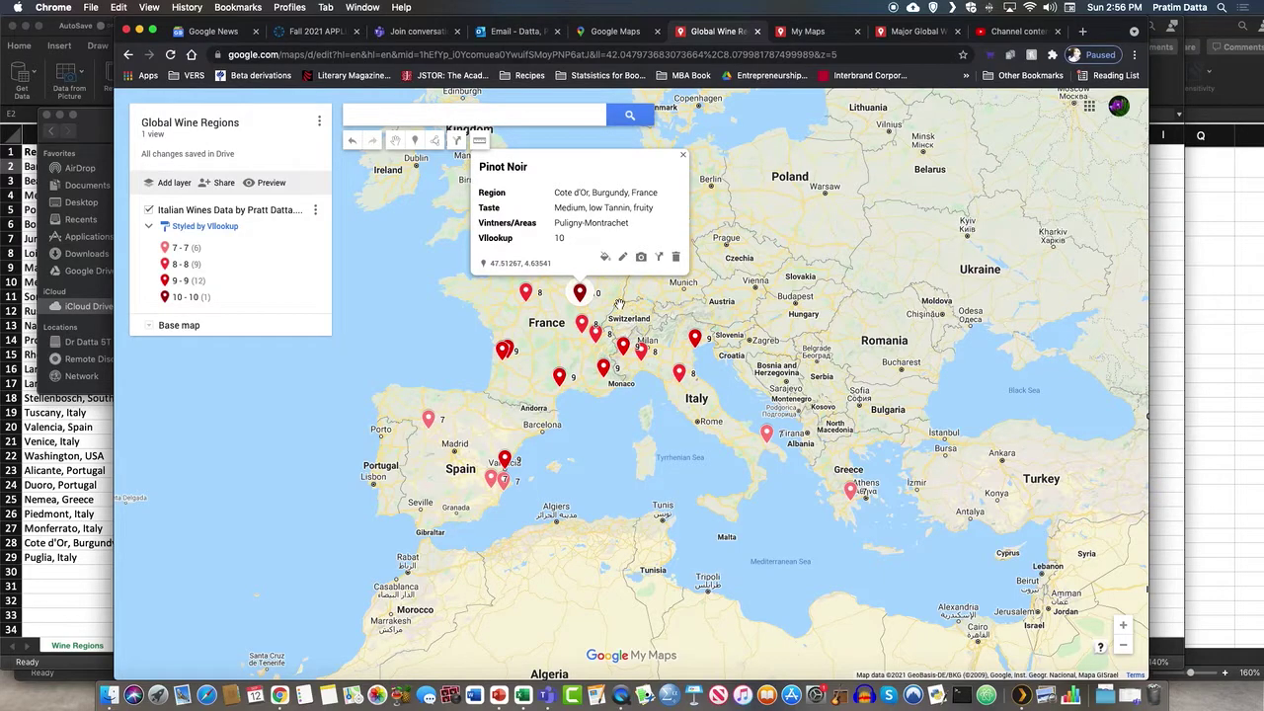
{"action": "left_click", "coordinate": [607, 301]}
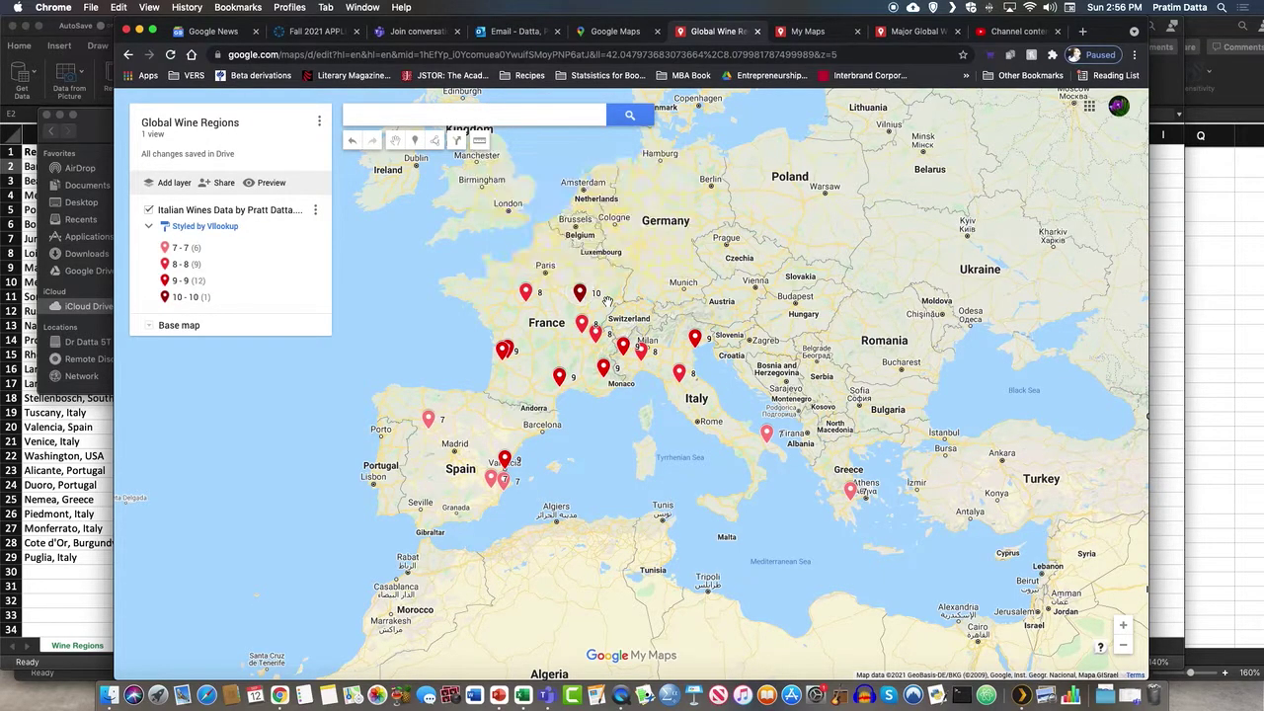